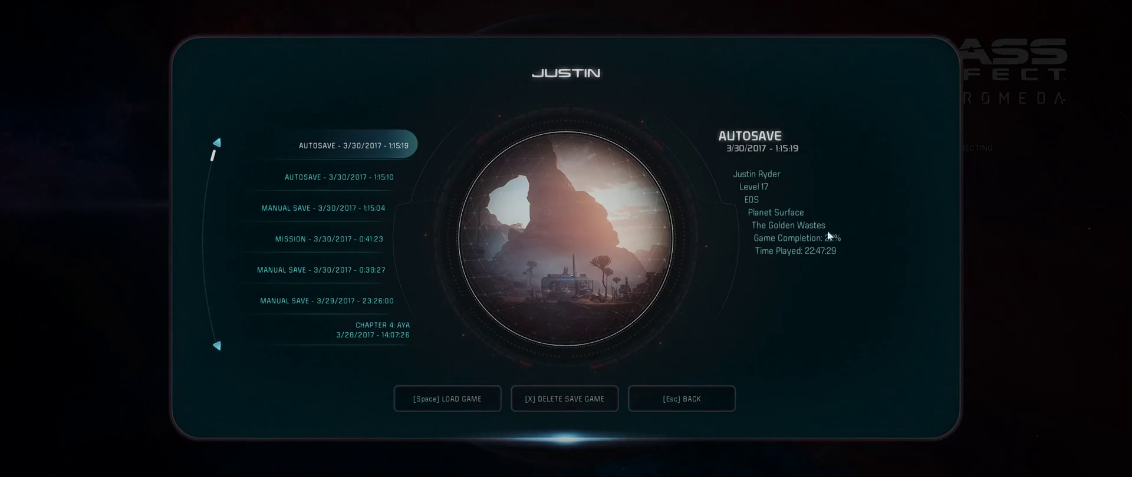
- Select the Chapter 1: Planetfall save to show its Habitat 7, 5% completion details
{"action": "scroll", "coordinate": [348, 272], "scroll_direction": "down", "scroll_amount": 3}
{"action": "scroll", "coordinate": [336, 276], "scroll_direction": "up", "scroll_amount": 3}
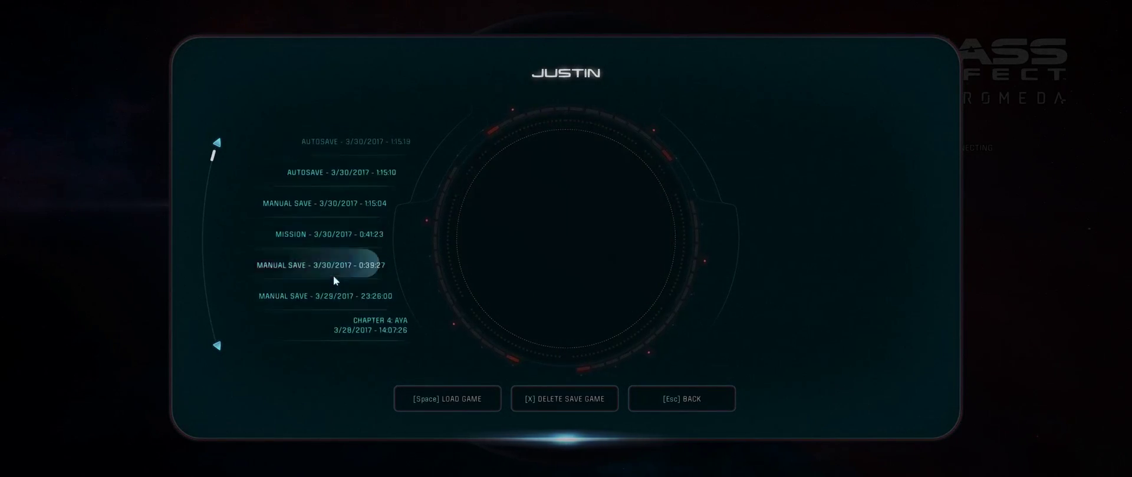
{"action": "scroll", "coordinate": [333, 276], "scroll_direction": "down", "scroll_amount": 2}
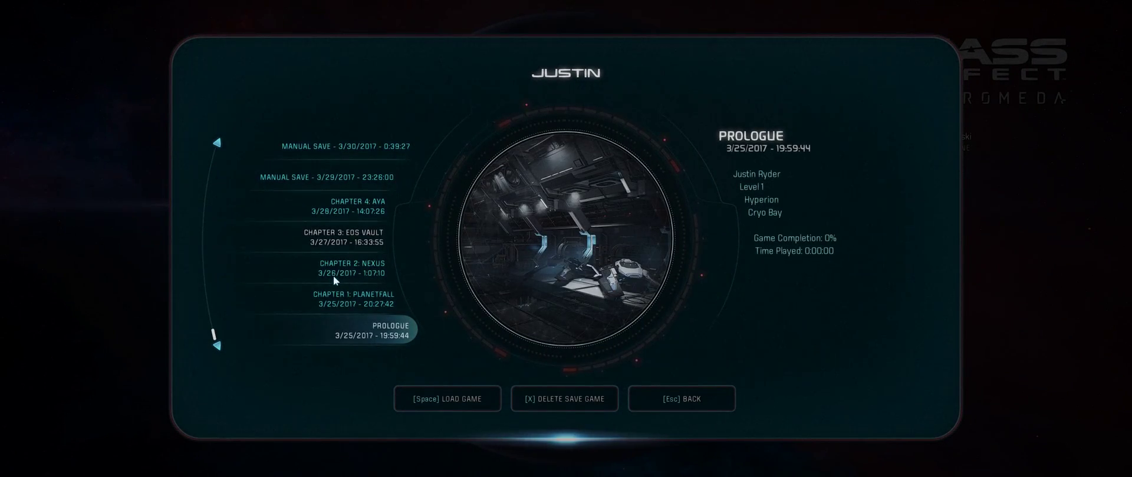
{"action": "left_click", "coordinate": [362, 302]}
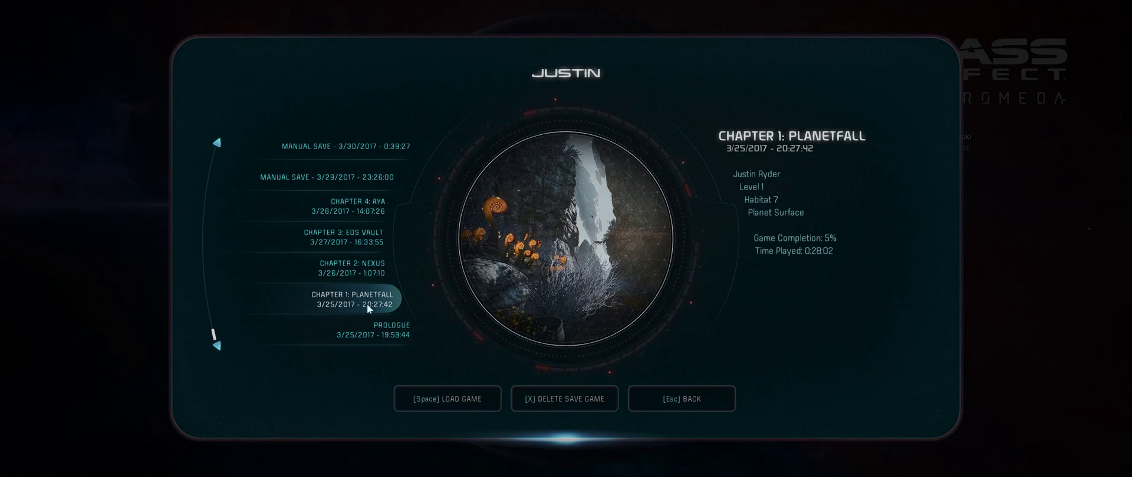
- Load the Planetfall save and choose 'Any survivors?' in the opening cutscene
{"action": "left_click", "coordinate": [442, 398]}
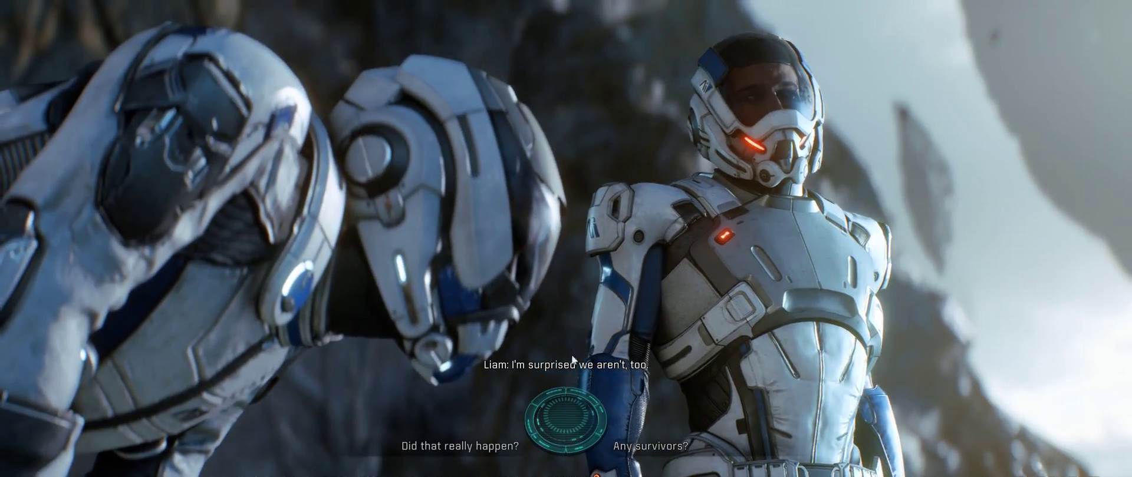
{"action": "left_click", "coordinate": [603, 447]}
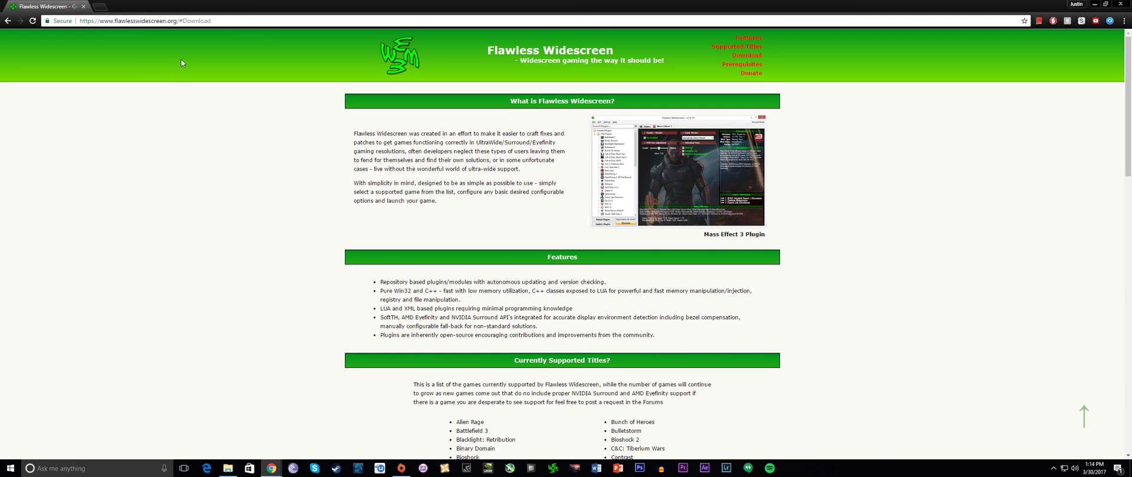
- Reload flawlesswidescreen.org and scroll down to the Windows (all versions) downloads
{"action": "left_click", "coordinate": [178, 22]}
{"action": "key", "text": "Return"}
{"action": "scroll", "coordinate": [562, 260], "scroll_direction": "down", "scroll_amount": 15}
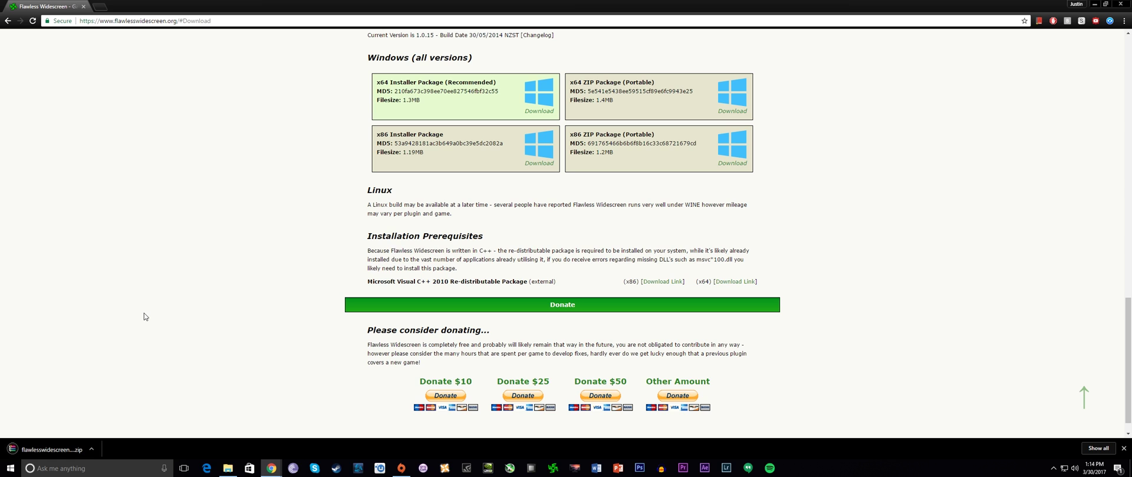
- Open the downloaded zip in WinRAR, dismiss the licence reminder, and position it beside sampledoc
{"action": "left_click", "coordinate": [37, 452]}
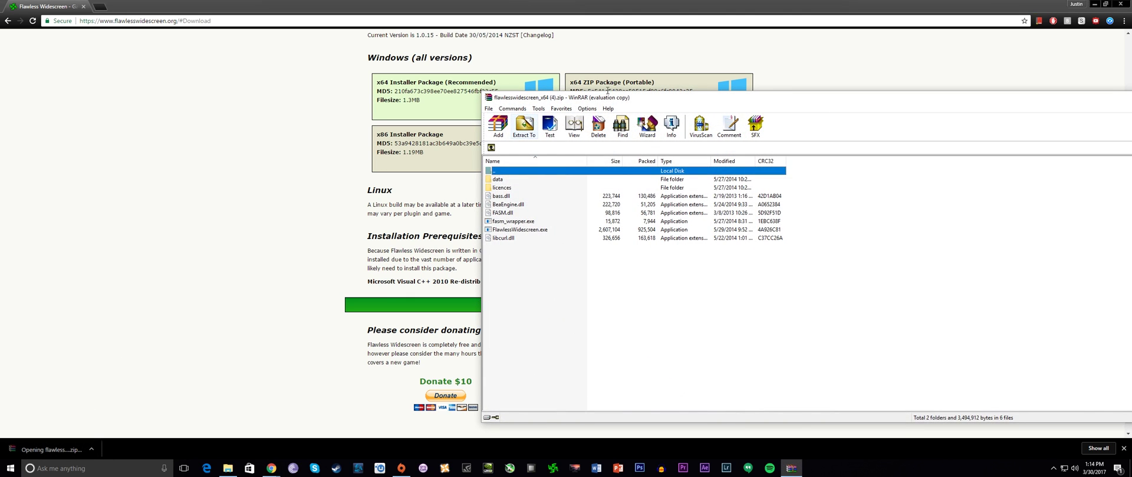
{"action": "left_click_drag", "start_coordinate": [653, 101], "coordinate": [526, 47]}
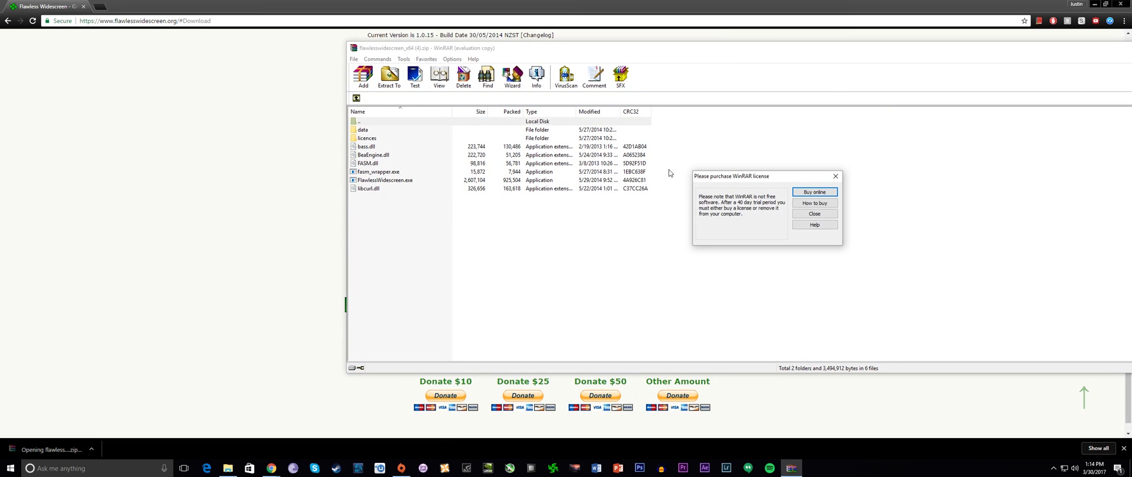
{"action": "left_click", "coordinate": [814, 213]}
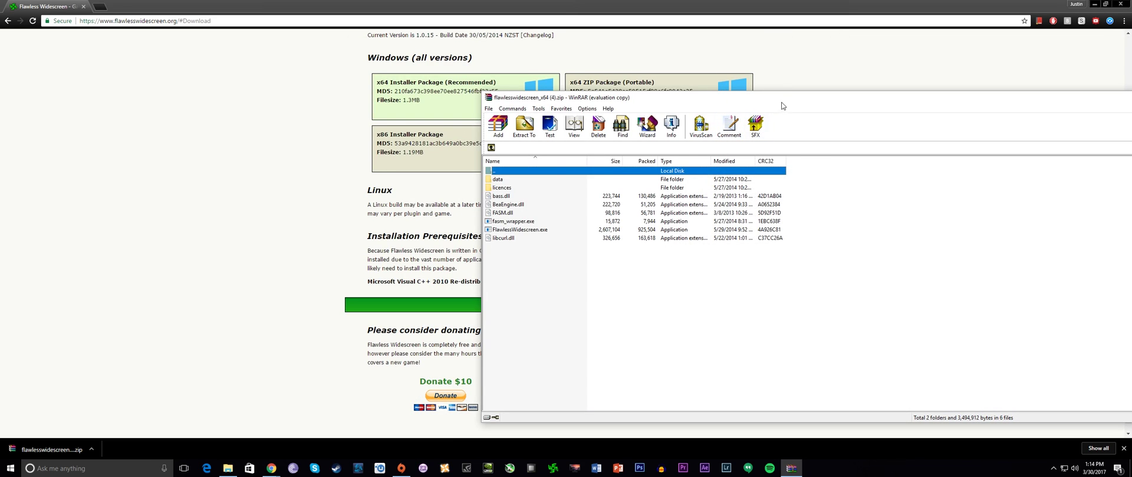
{"action": "left_click_drag", "start_coordinate": [783, 126], "coordinate": [539, 50]}
{"action": "left_click", "coordinate": [228, 468]}
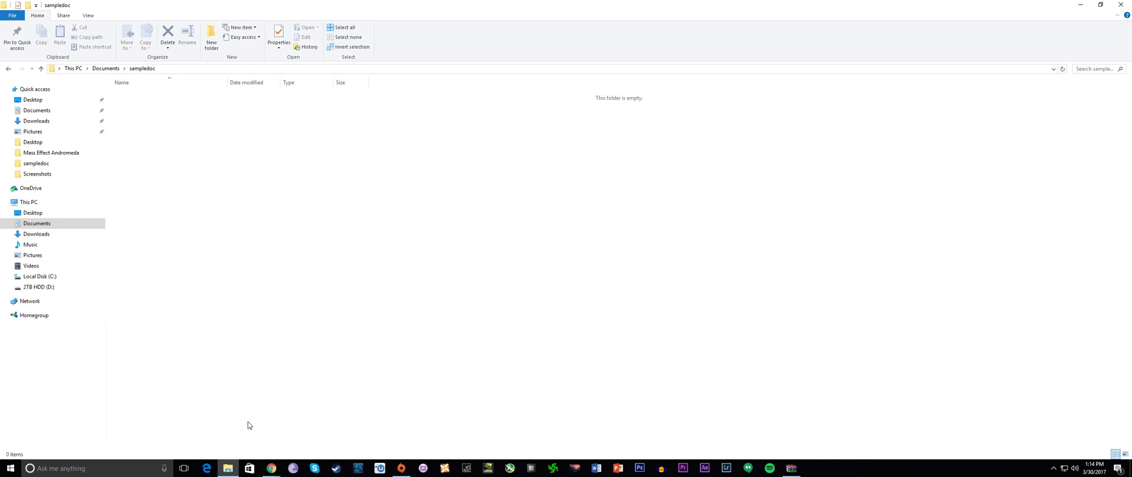
{"action": "left_click", "coordinate": [791, 468]}
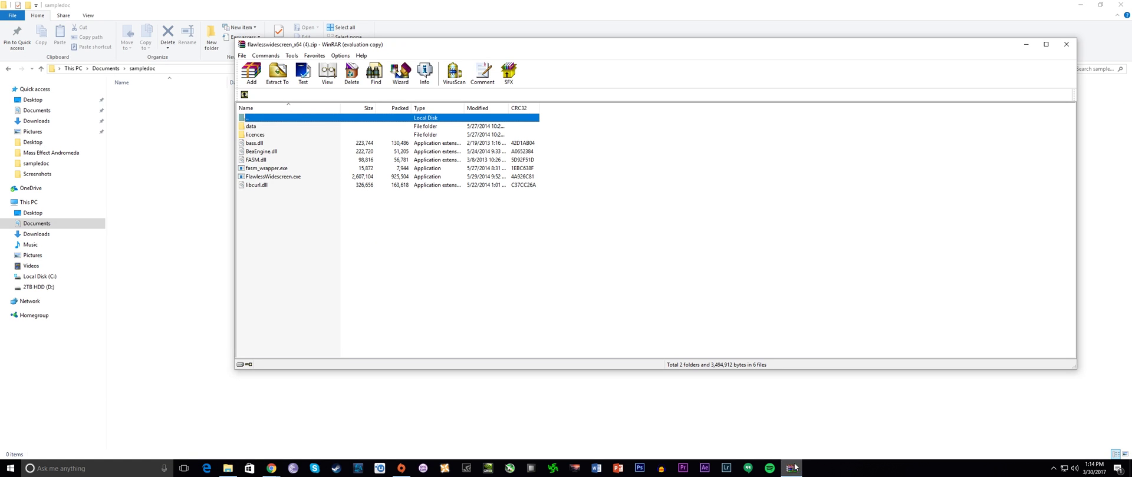
{"action": "left_click_drag", "start_coordinate": [442, 46], "coordinate": [580, 53]}
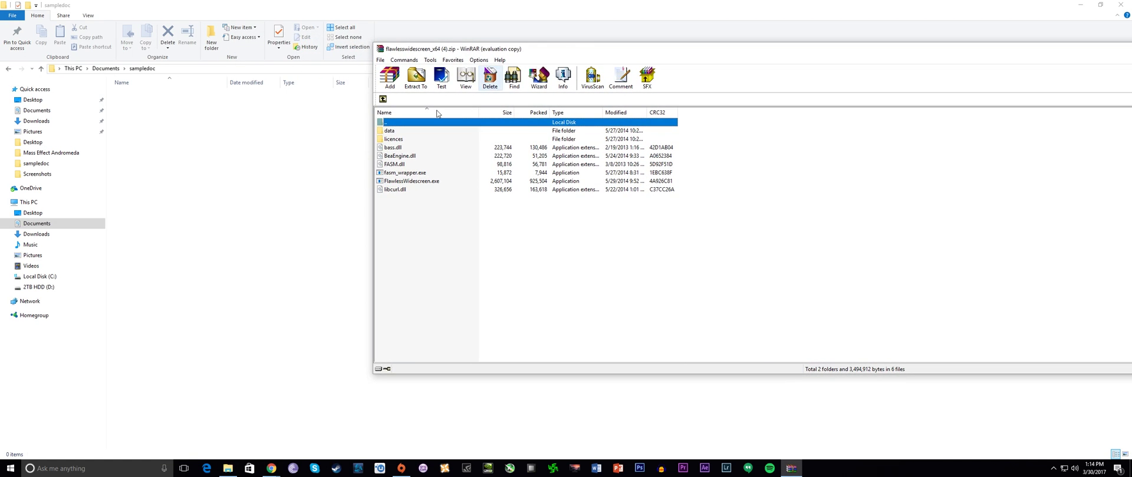
- Extract all the archive's folders and files into the sampledoc folder
{"action": "left_click_drag", "start_coordinate": [419, 215], "coordinate": [366, 135]}
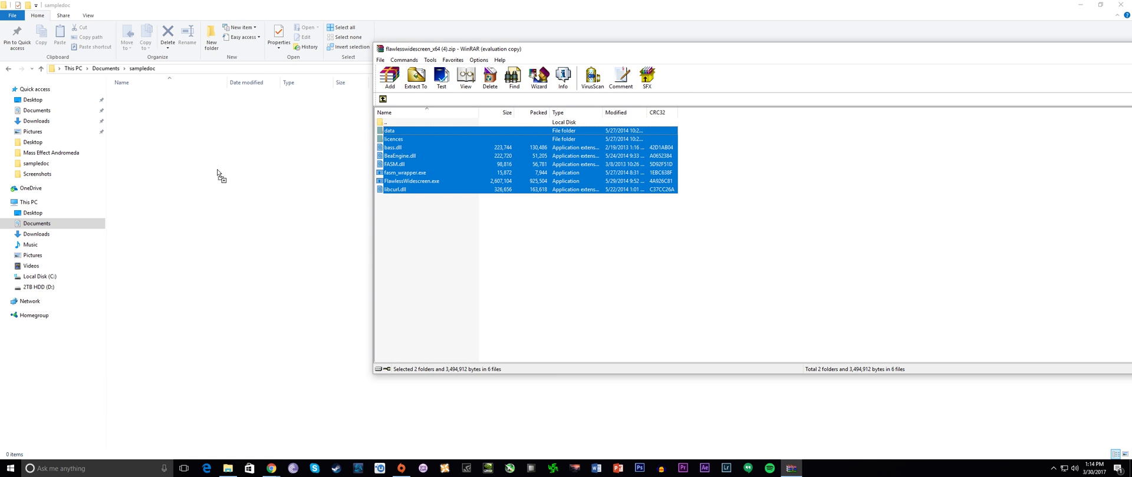
{"action": "left_click_drag", "start_coordinate": [218, 175], "coordinate": [219, 176]}
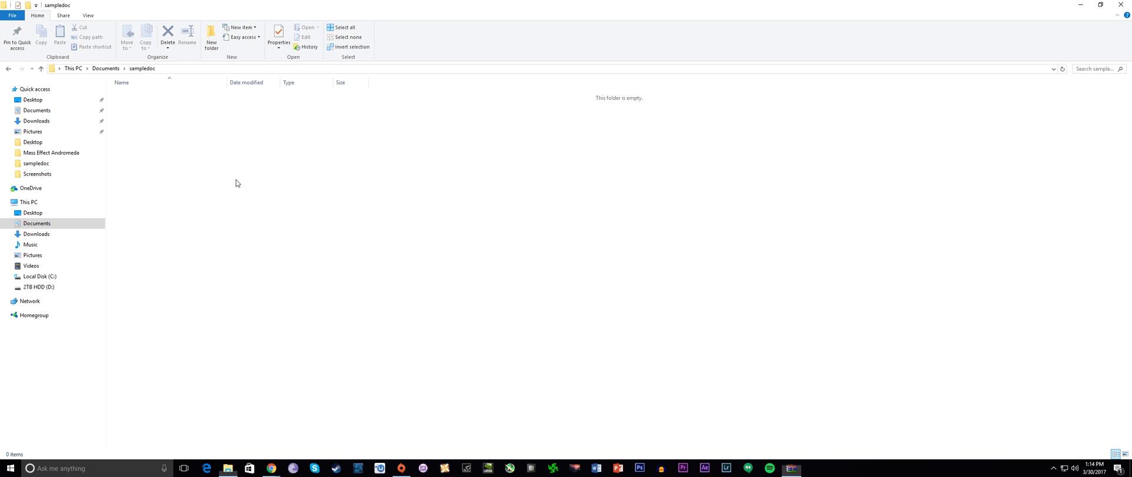
{"action": "left_click", "coordinate": [320, 219]}
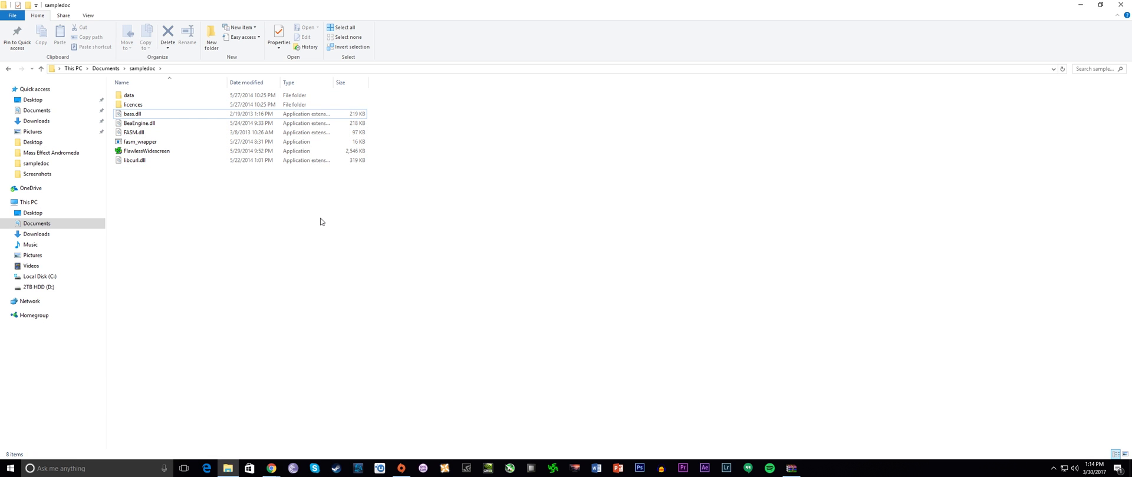
- Launch FlawlessWidescreen from sampledoc, accept the licence, and agree to configure settings
{"action": "double_click", "coordinate": [146, 152]}
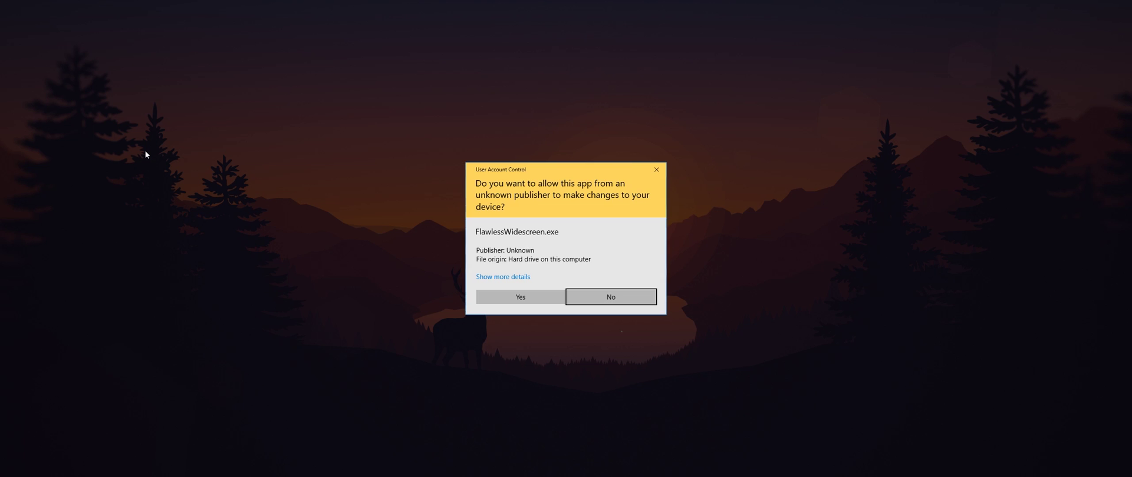
{"action": "left_click", "coordinate": [528, 294]}
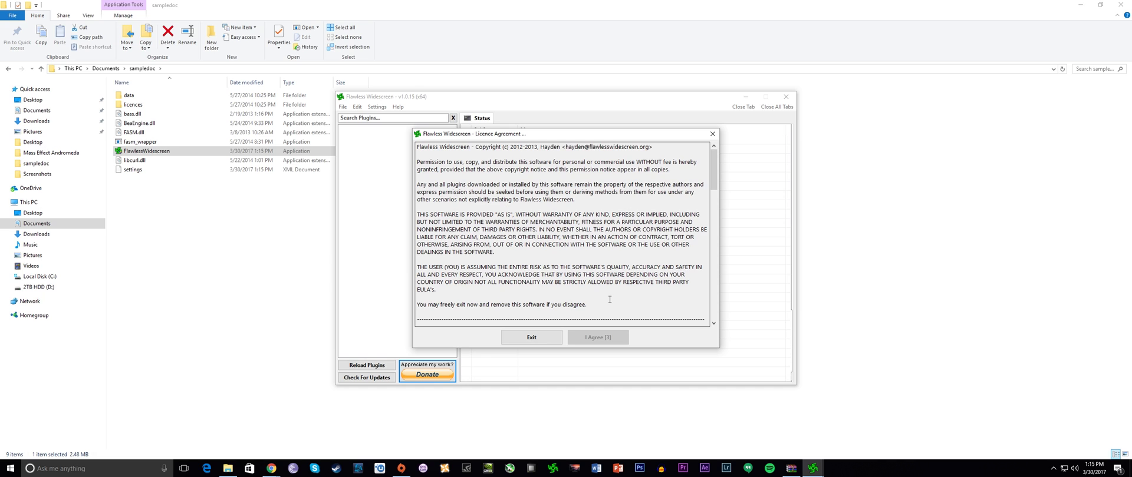
{"action": "left_click", "coordinate": [617, 340]}
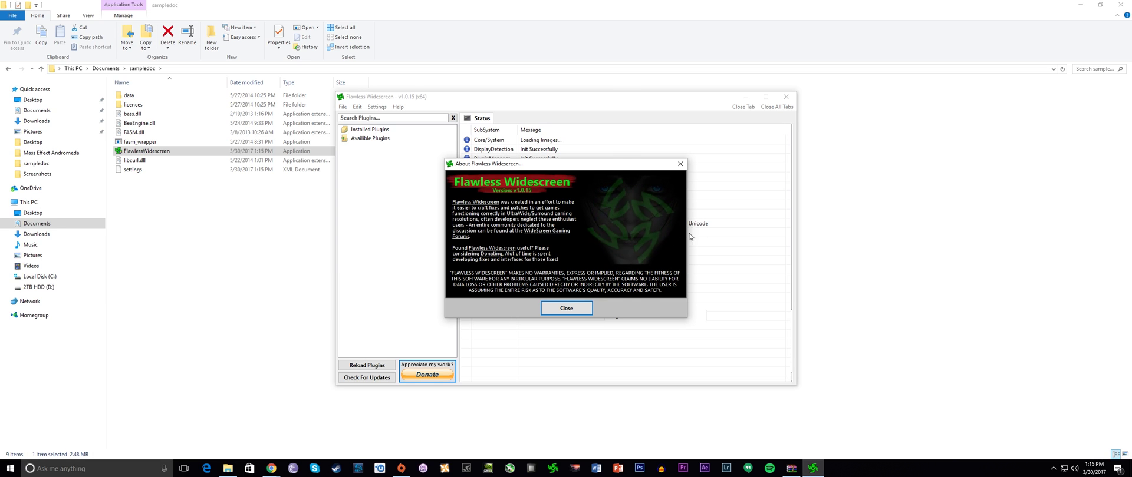
{"action": "left_click", "coordinate": [567, 309]}
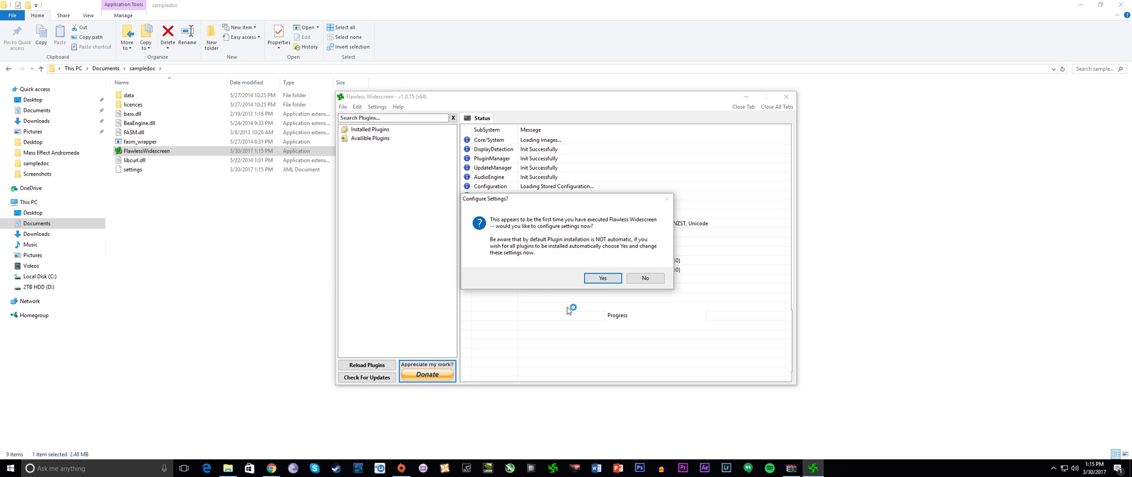
{"action": "left_click", "coordinate": [609, 278]}
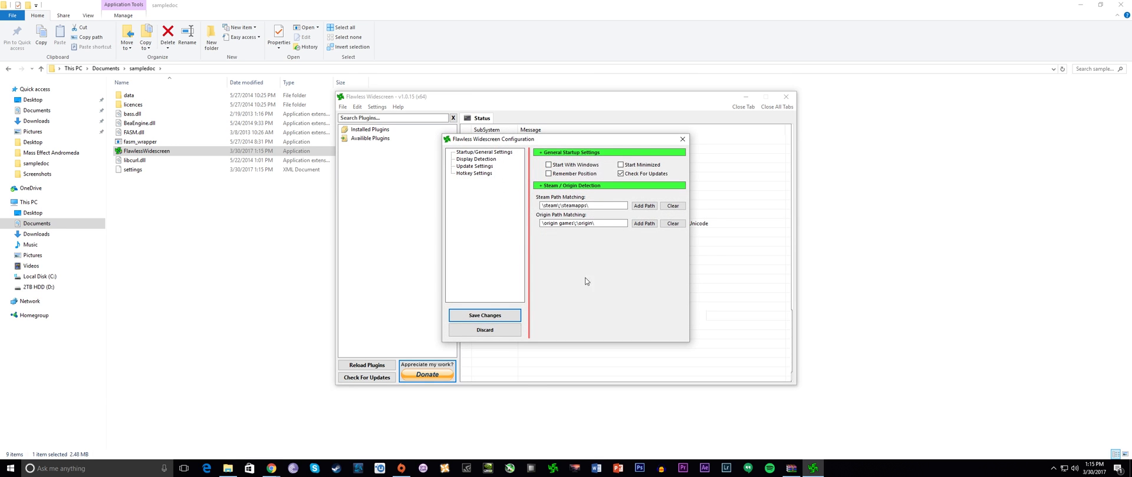
- Save the default configuration so the 120-module FWS Plugins package downloads
{"action": "left_click", "coordinate": [478, 315]}
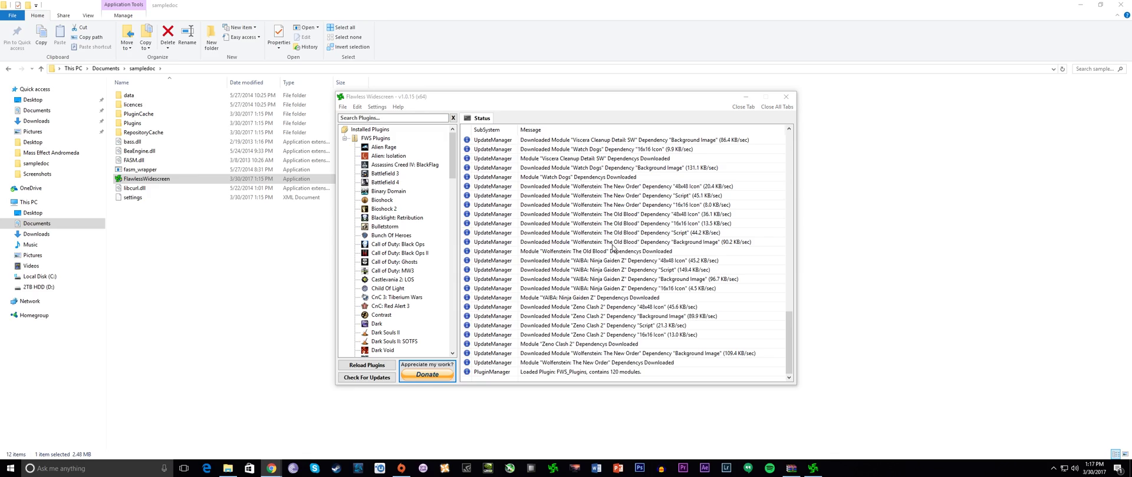
- Search plugins for 'mass', finding only Mass Effect 1–3, then close Flawless Widescreen
{"action": "left_click", "coordinate": [341, 106]}
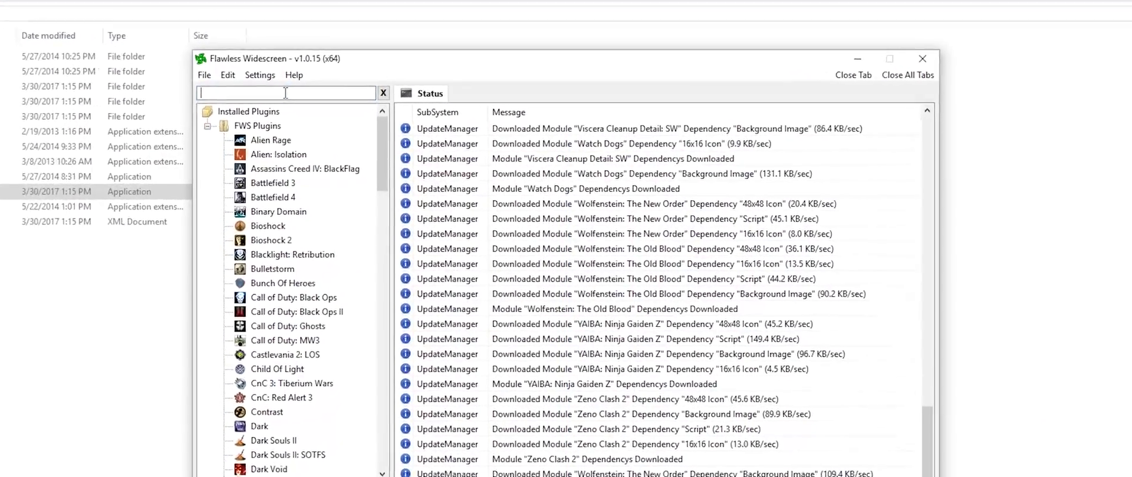
{"action": "type", "text": "mass e"}
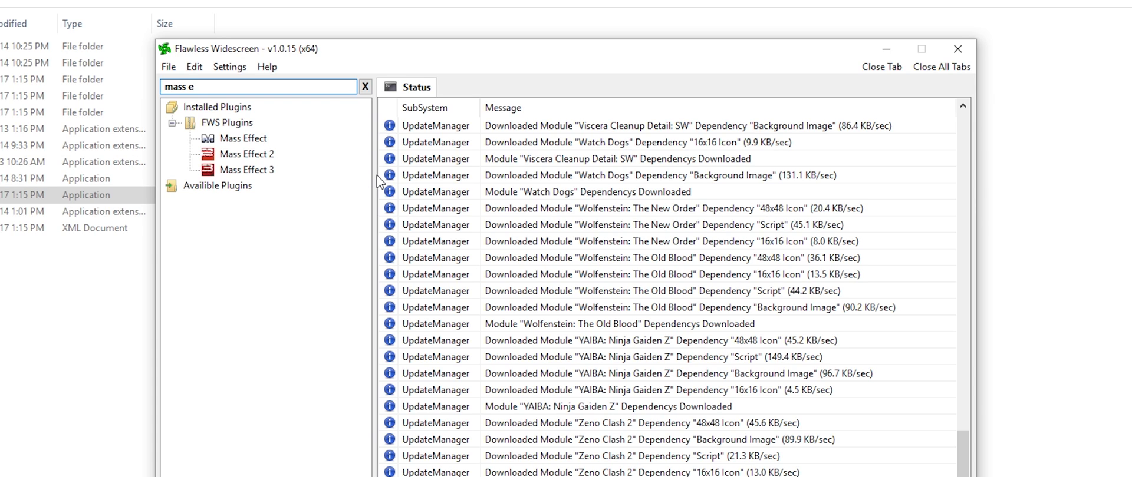
{"action": "left_click", "coordinate": [957, 49]}
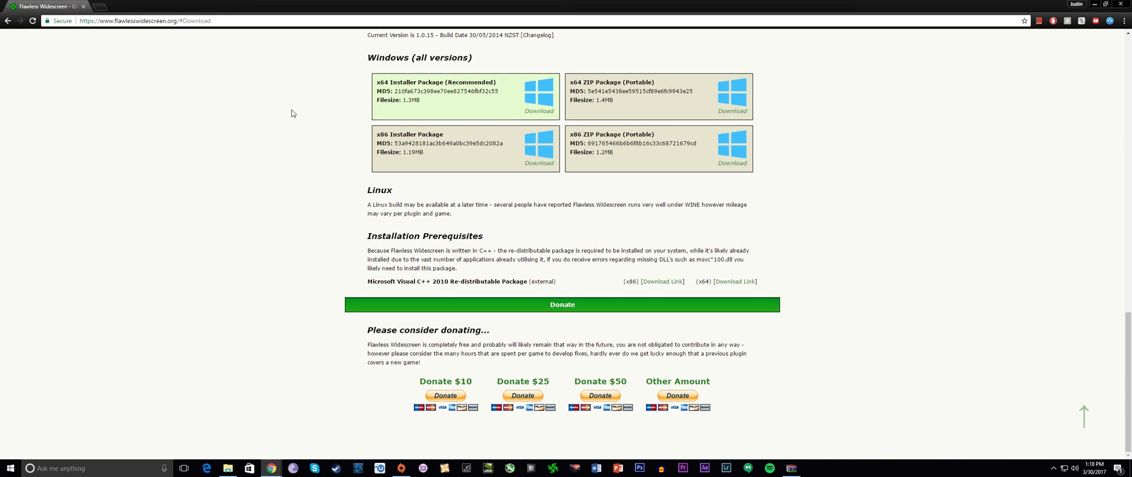
- Download ME_Andromeda_FWS.rar from the pasted 3dsurroundgaming link and open it in WinRAR
{"action": "left_click", "coordinate": [225, 22]}
{"action": "type", "text": "http://www.3dsurroundgaming.com/FWS/ME_Andromeda_FWS.rar"}
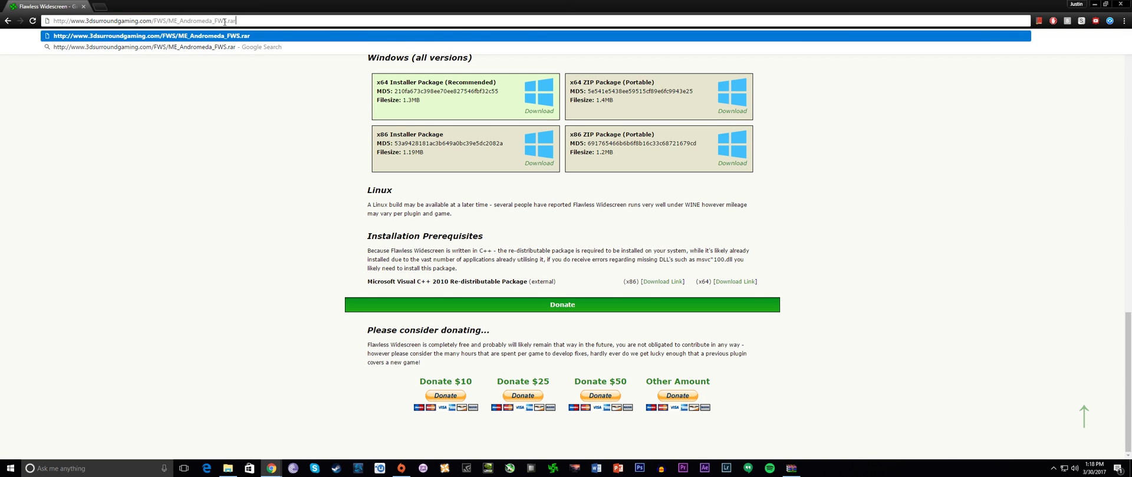
{"action": "key", "text": "Return"}
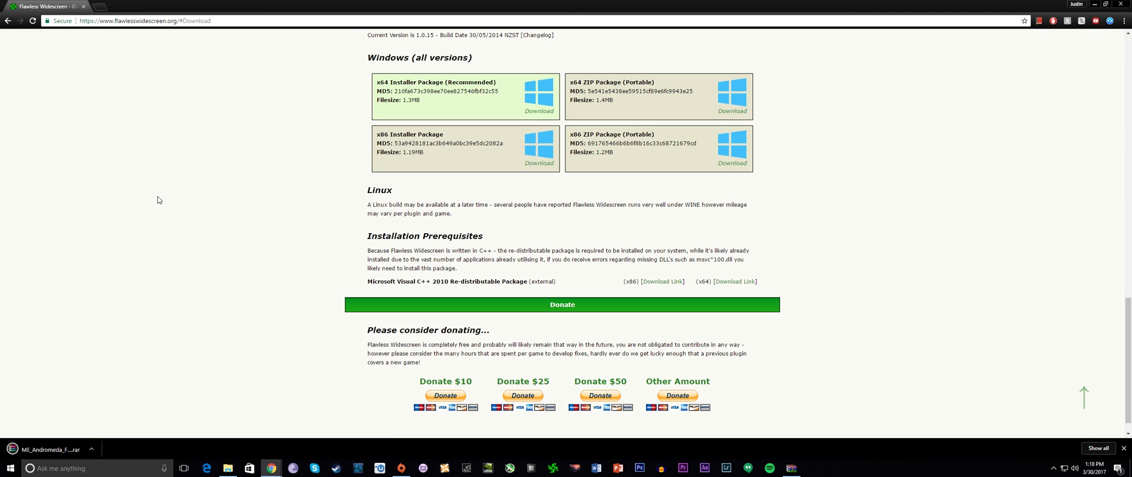
{"action": "left_click", "coordinate": [50, 450]}
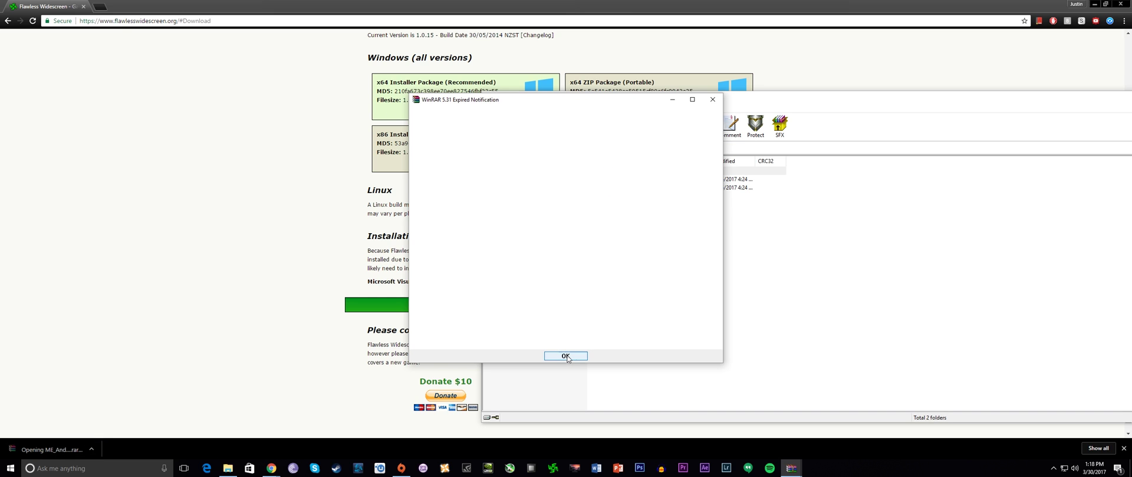
{"action": "left_click", "coordinate": [565, 356]}
{"action": "left_click_drag", "start_coordinate": [784, 100], "coordinate": [778, 74]}
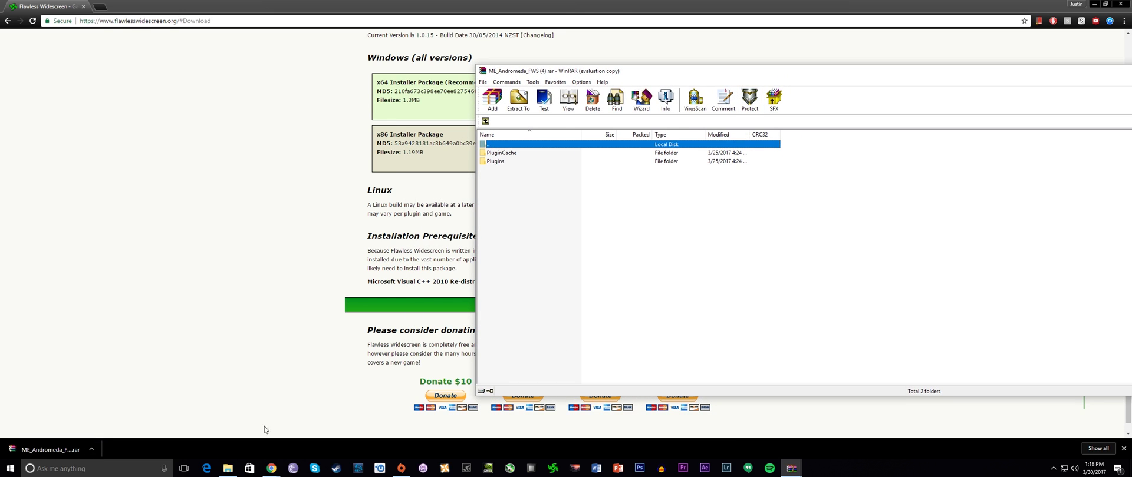
- Merge PluginCache and Plugins into sampledoc, replacing the existing FWS_Plugins.fws
{"action": "left_click", "coordinate": [228, 469]}
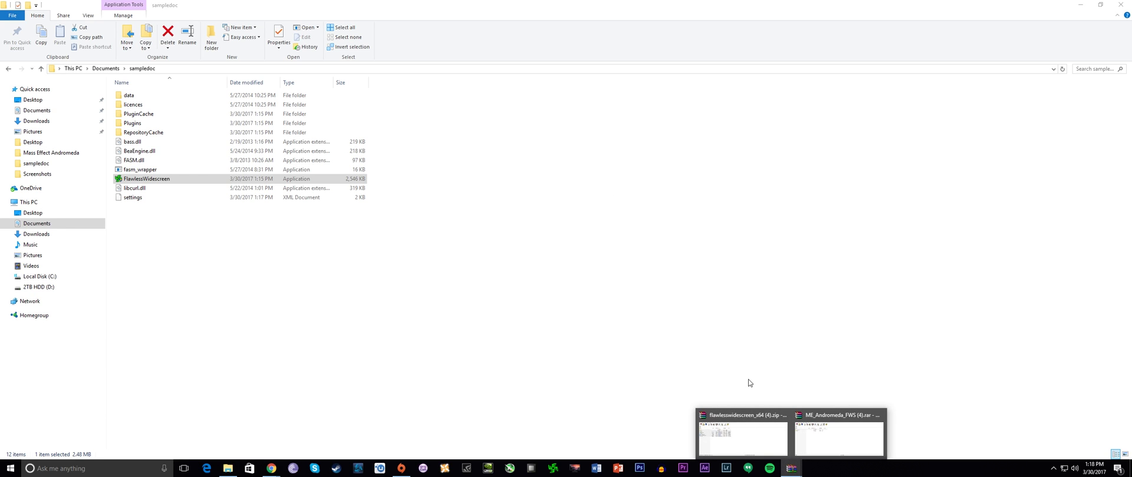
{"action": "left_click", "coordinate": [821, 421]}
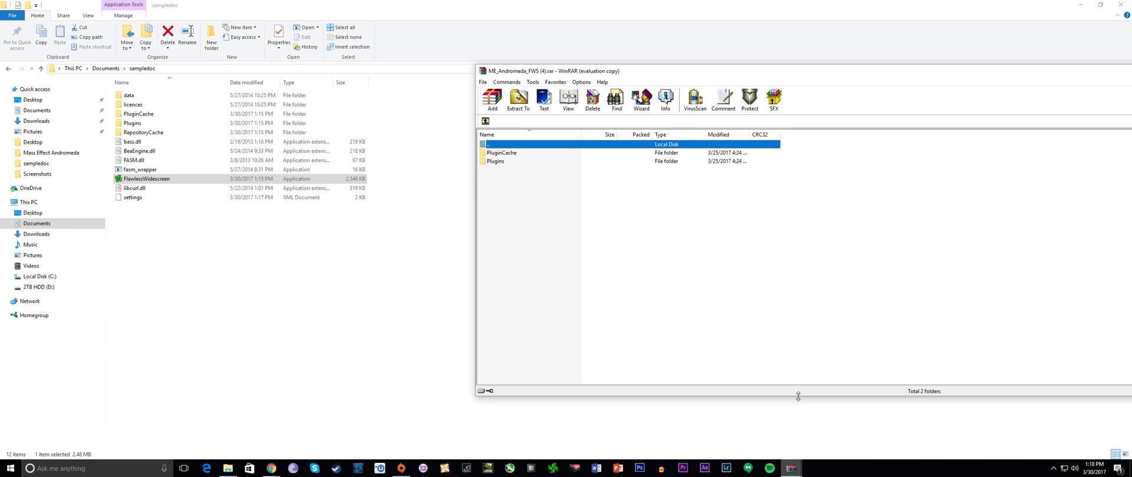
{"action": "left_click_drag", "start_coordinate": [529, 192], "coordinate": [305, 254]}
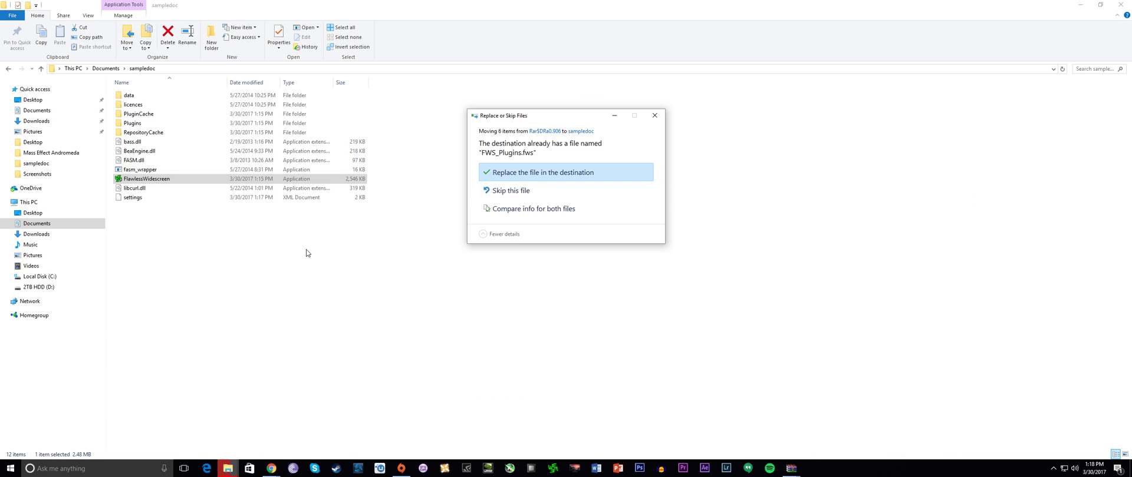
{"action": "left_click", "coordinate": [514, 173]}
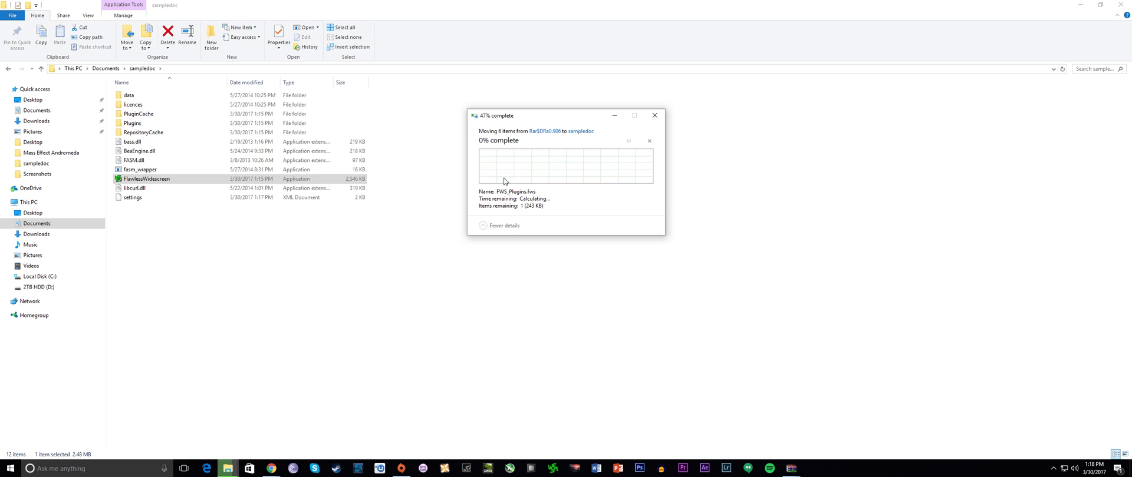
{"action": "double_click", "coordinate": [146, 179]}
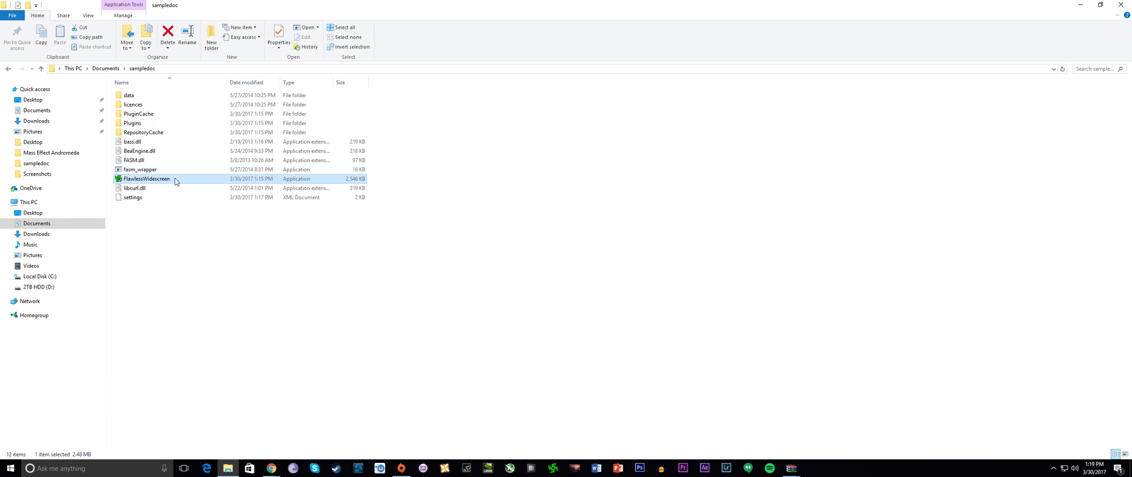
- Run Flawless Widescreen as admin, search 'mass', and open the Mass Effect: Andromeda plugin
{"action": "left_click", "coordinate": [524, 294]}
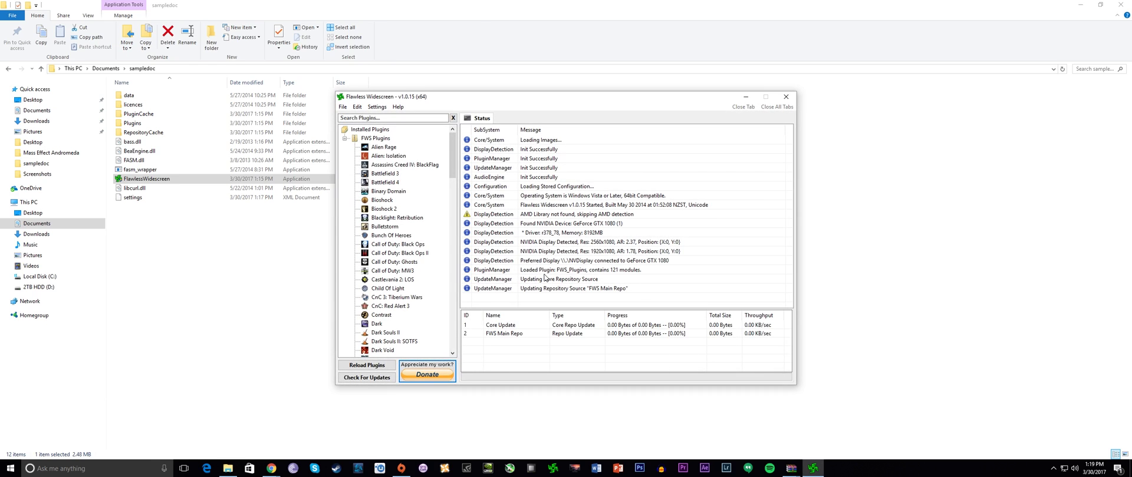
{"action": "left_click", "coordinate": [392, 118]}
{"action": "type", "text": "mass"}
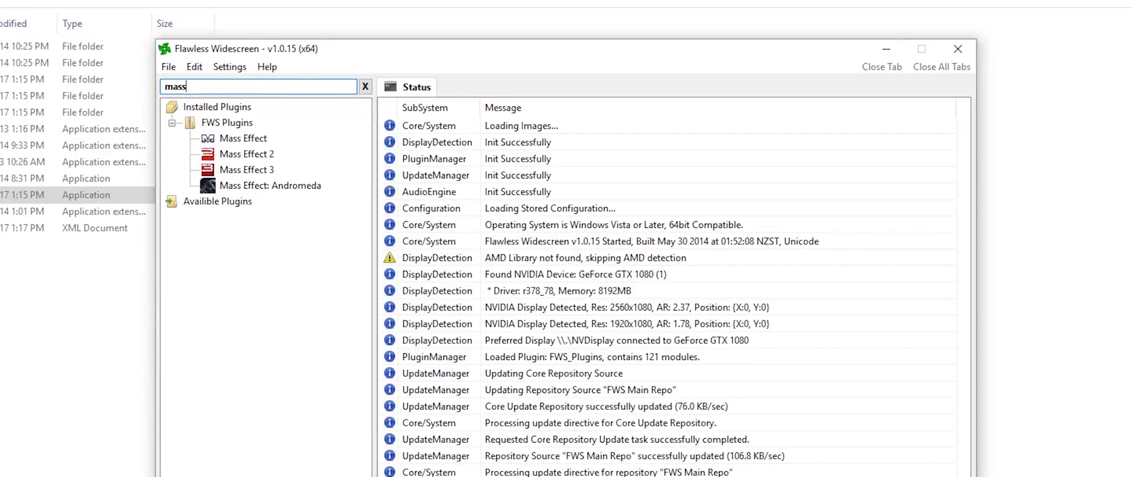
{"action": "left_click", "coordinate": [295, 185]}
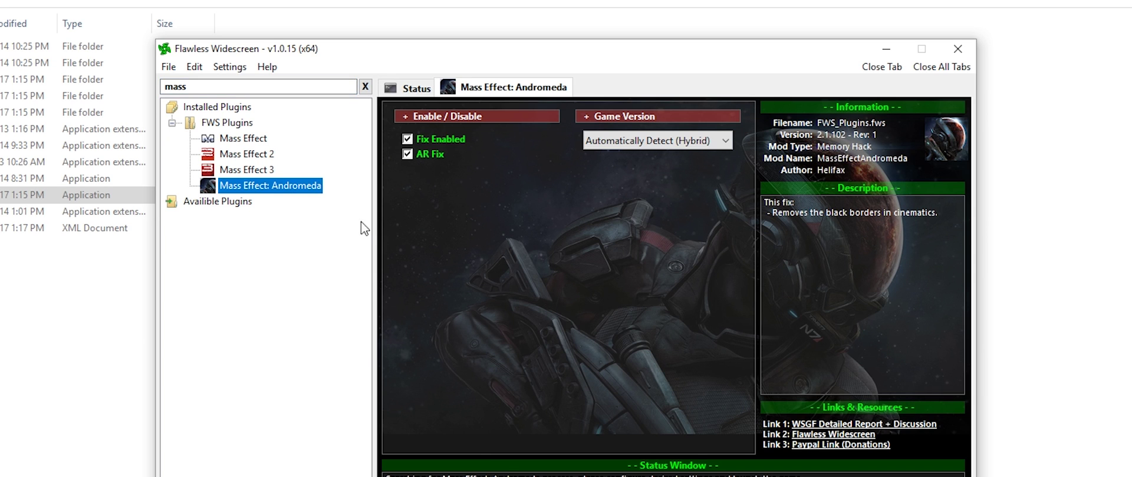